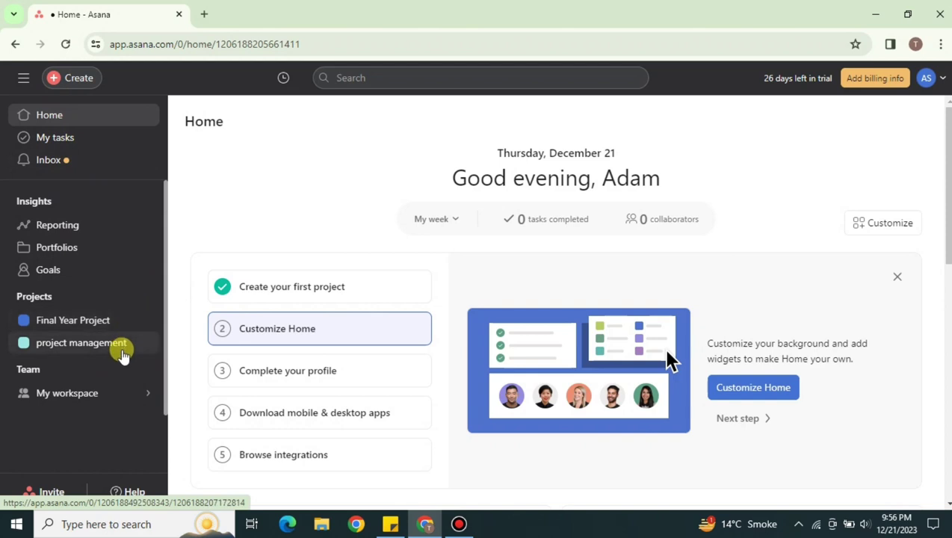
- Open the 'project management' project and scroll through its task sections
{"action": "left_click", "coordinate": [83, 342]}
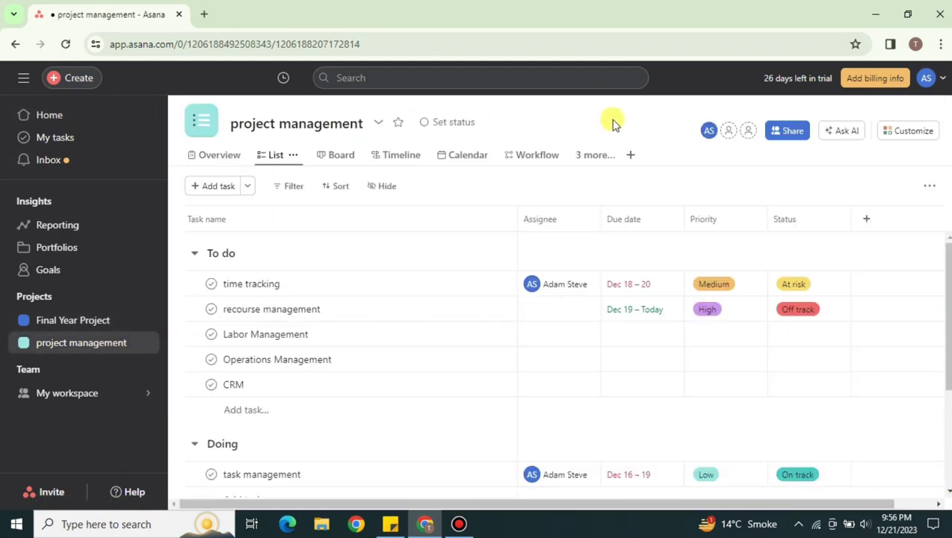
{"action": "scroll", "coordinate": [321, 358], "scroll_direction": "down", "scroll_amount": 4}
{"action": "scroll", "coordinate": [381, 454], "scroll_direction": "up", "scroll_amount": 3}
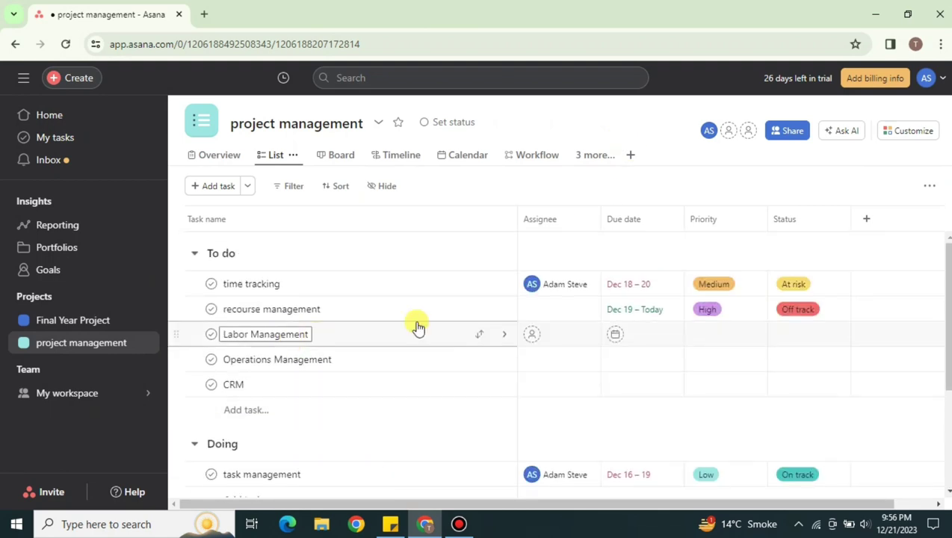
{"action": "scroll", "coordinate": [353, 469], "scroll_direction": "down", "scroll_amount": 3}
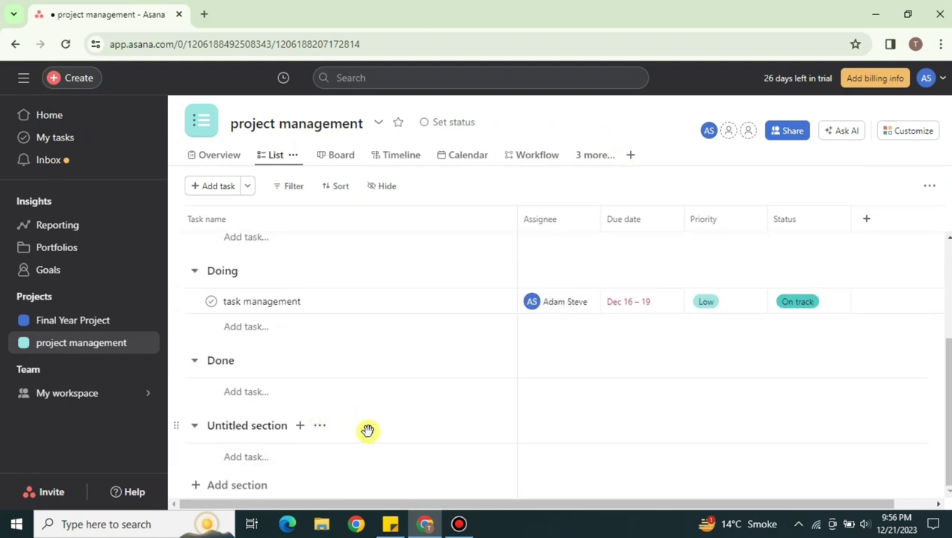
{"action": "scroll", "coordinate": [424, 459], "scroll_direction": "up", "scroll_amount": 3}
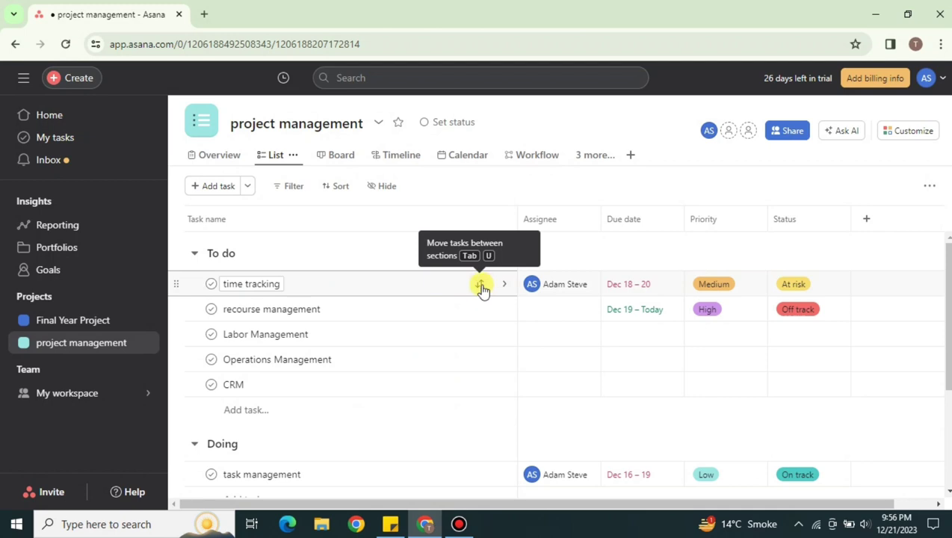
- Move recourse management into Done and Operations Management into Doing
{"action": "left_click", "coordinate": [479, 311]}
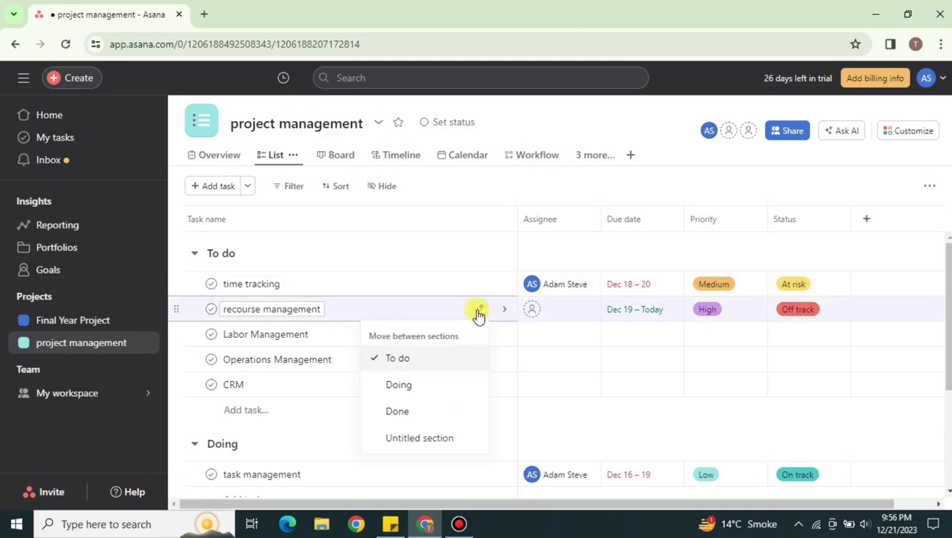
{"action": "left_click", "coordinate": [422, 414]}
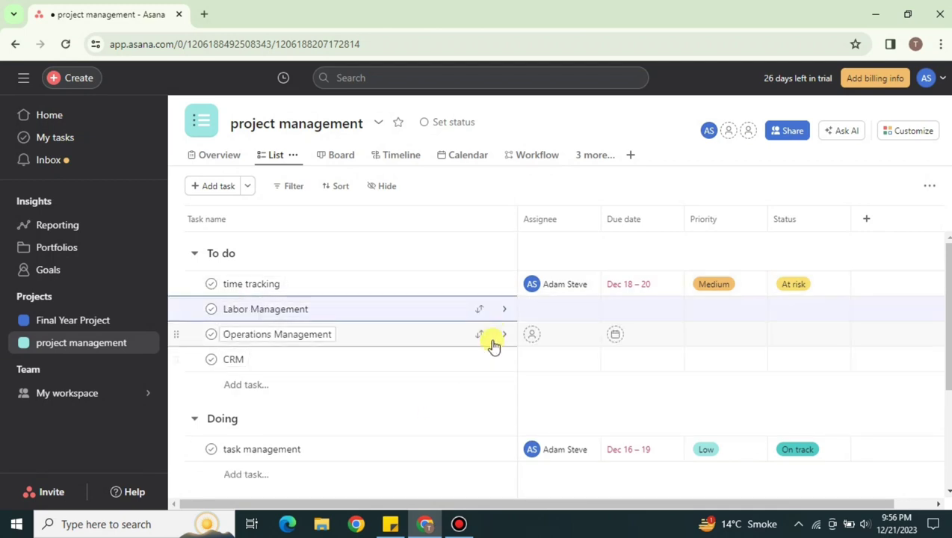
{"action": "left_click", "coordinate": [475, 334]}
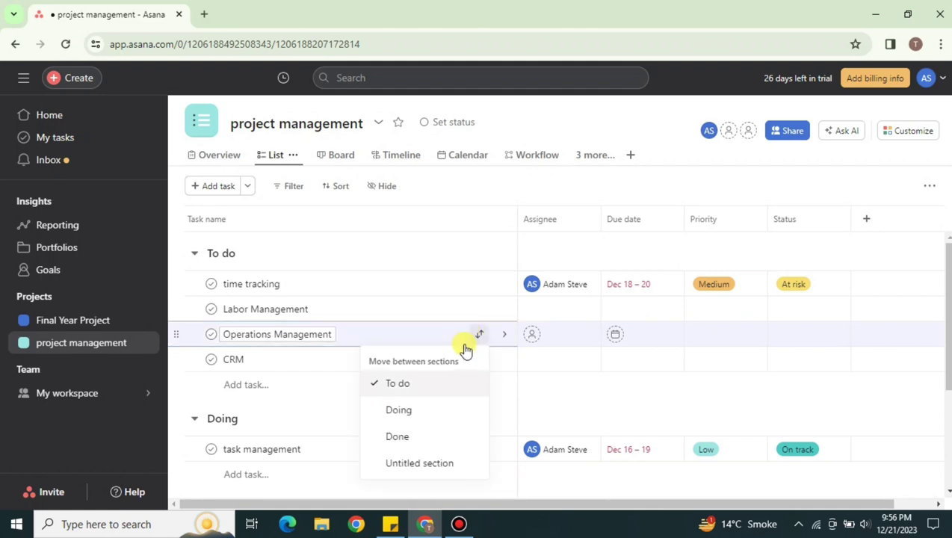
{"action": "left_click", "coordinate": [426, 410]}
{"action": "scroll", "coordinate": [234, 244], "scroll_direction": "down", "scroll_amount": 2}
{"action": "scroll", "coordinate": [248, 282], "scroll_direction": "up", "scroll_amount": 2}
{"action": "scroll", "coordinate": [257, 330], "scroll_direction": "down", "scroll_amount": 3}
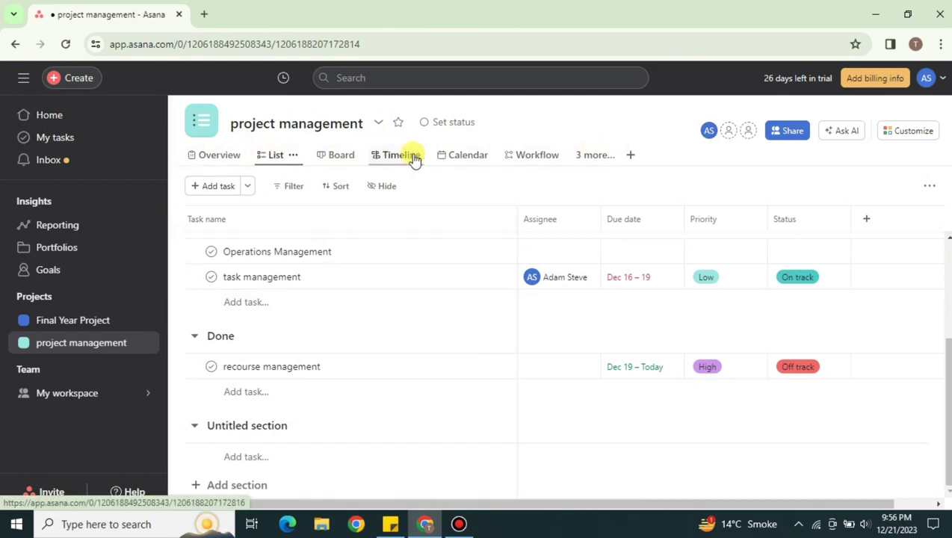
- Add a Timeline view tab with its default name and switch to it
{"action": "left_click", "coordinate": [631, 158]}
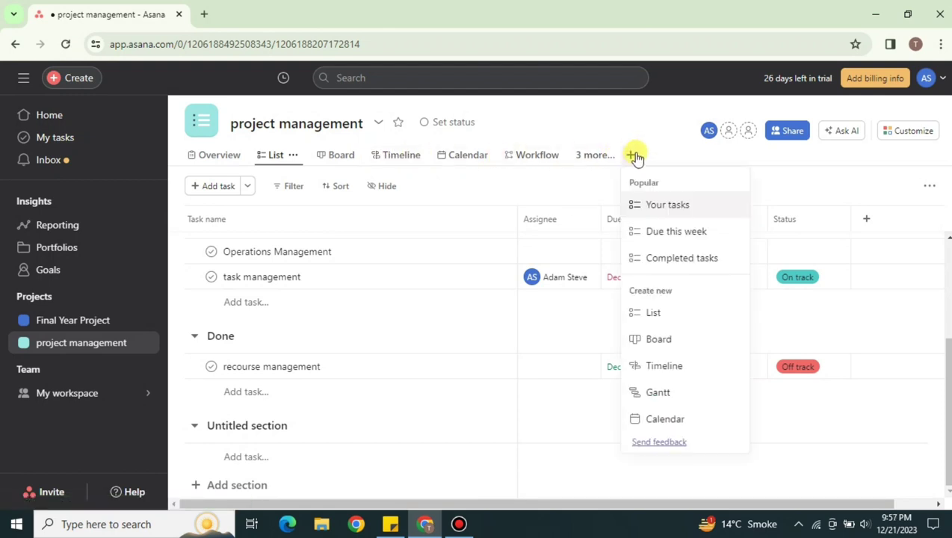
{"action": "left_click", "coordinate": [682, 366]}
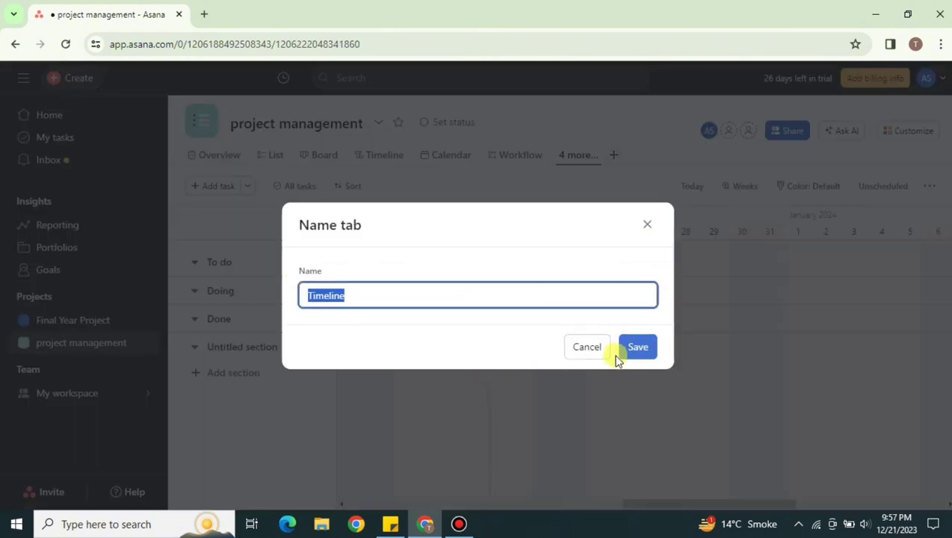
{"action": "left_click", "coordinate": [646, 226]}
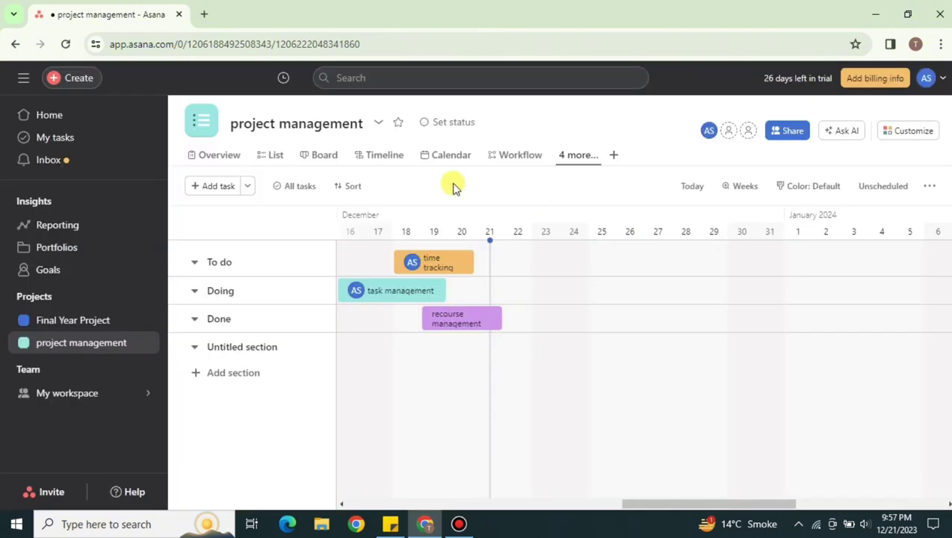
{"action": "left_click", "coordinate": [393, 163]}
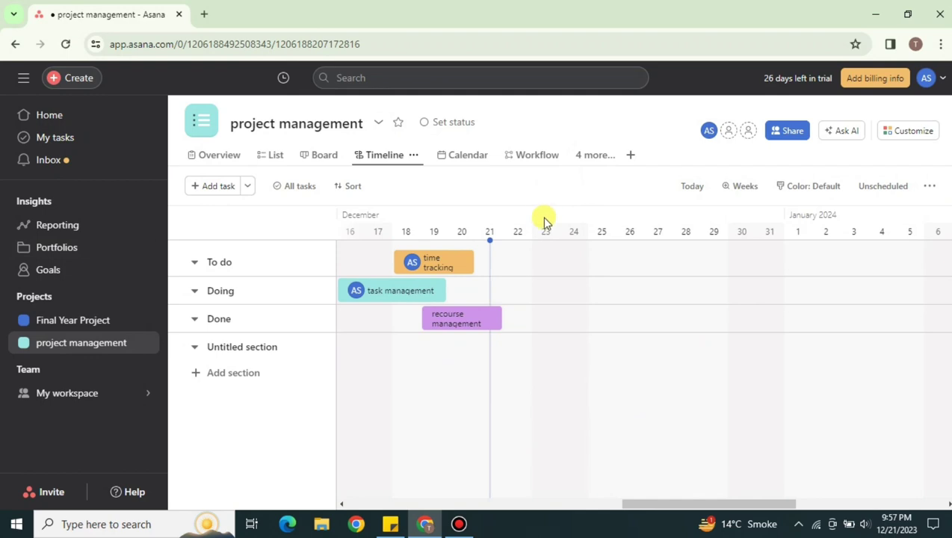
{"action": "left_click", "coordinate": [195, 267]}
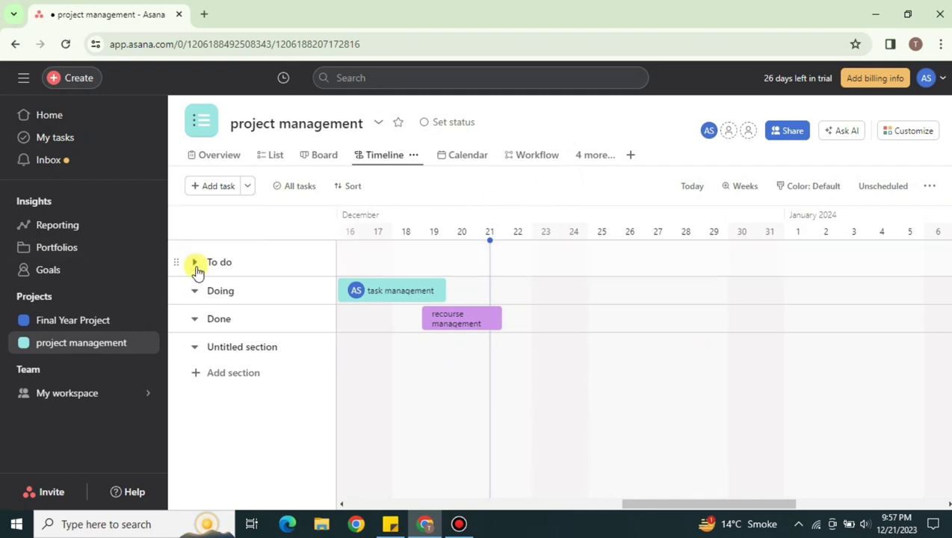
{"action": "left_click", "coordinate": [195, 269]}
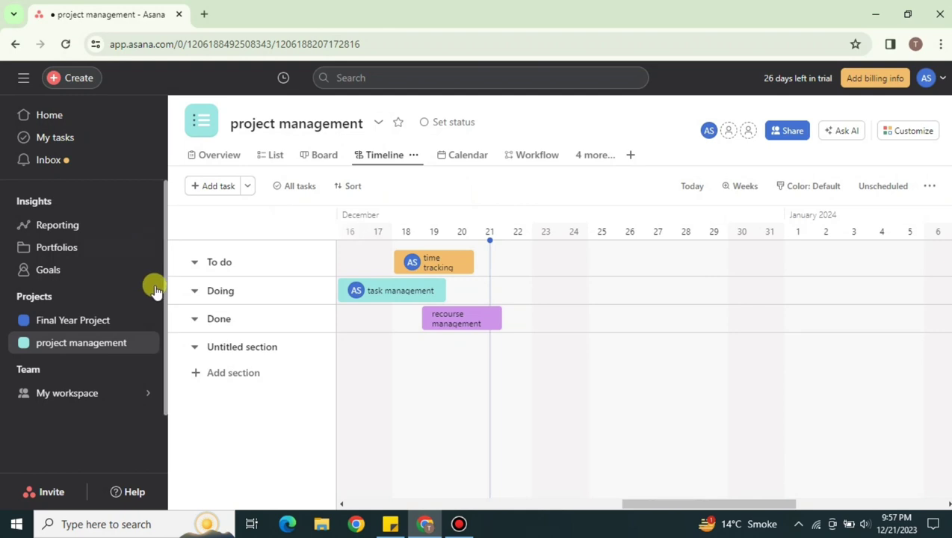
{"action": "left_click", "coordinate": [194, 291]}
{"action": "left_click", "coordinate": [195, 319]}
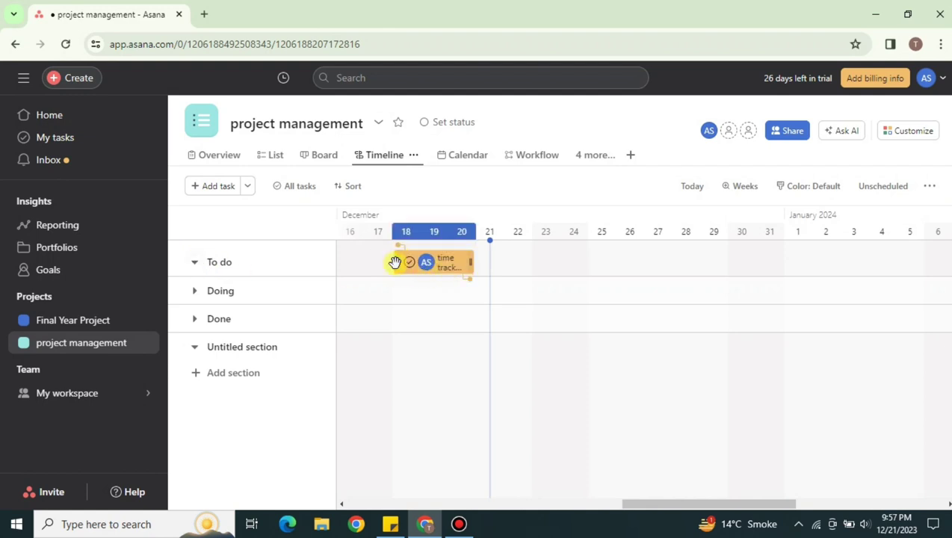
{"action": "left_click", "coordinate": [194, 262]}
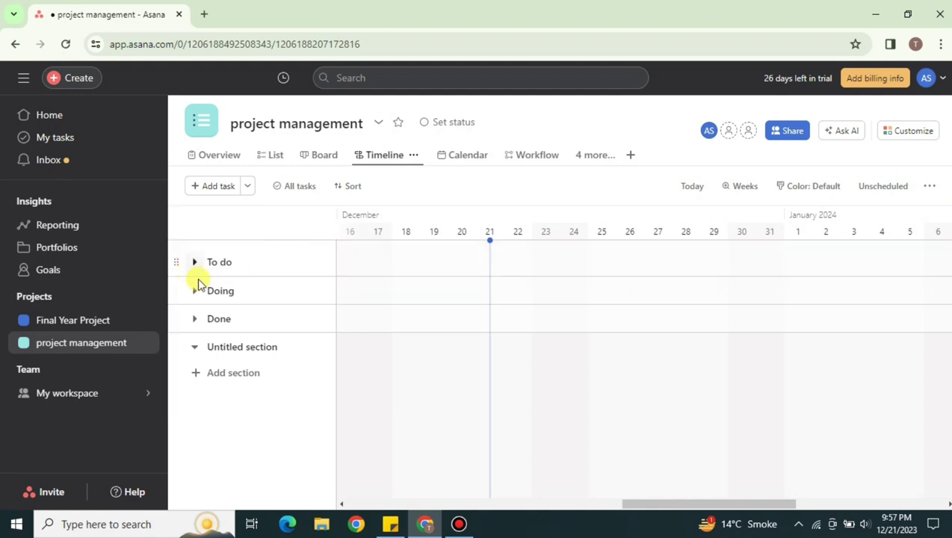
{"action": "left_click", "coordinate": [194, 319]}
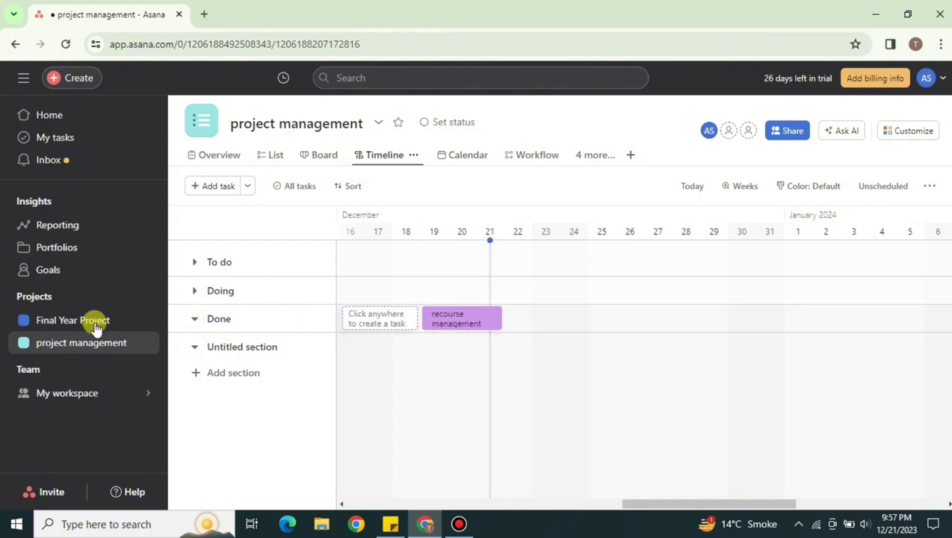
{"action": "left_click", "coordinate": [194, 320]}
{"action": "left_click", "coordinate": [195, 292]}
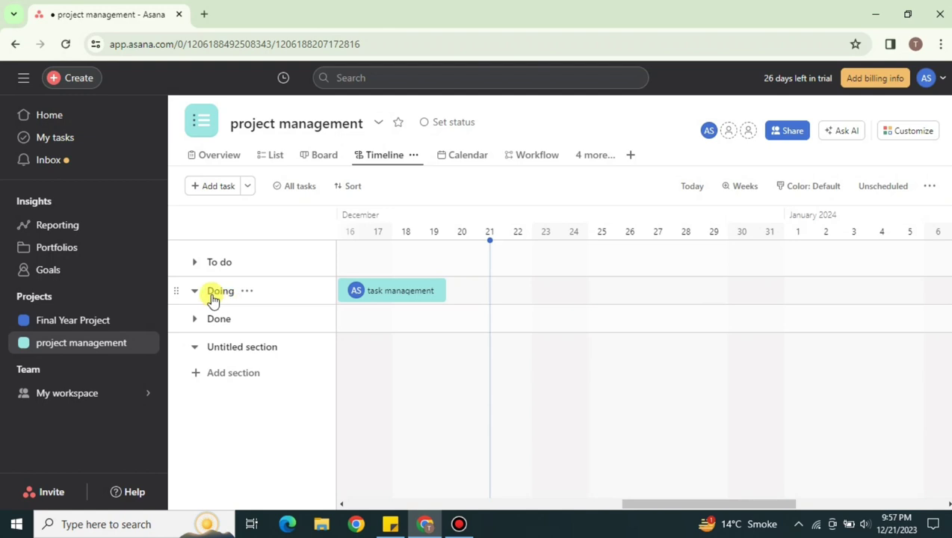
{"action": "left_click", "coordinate": [195, 291]}
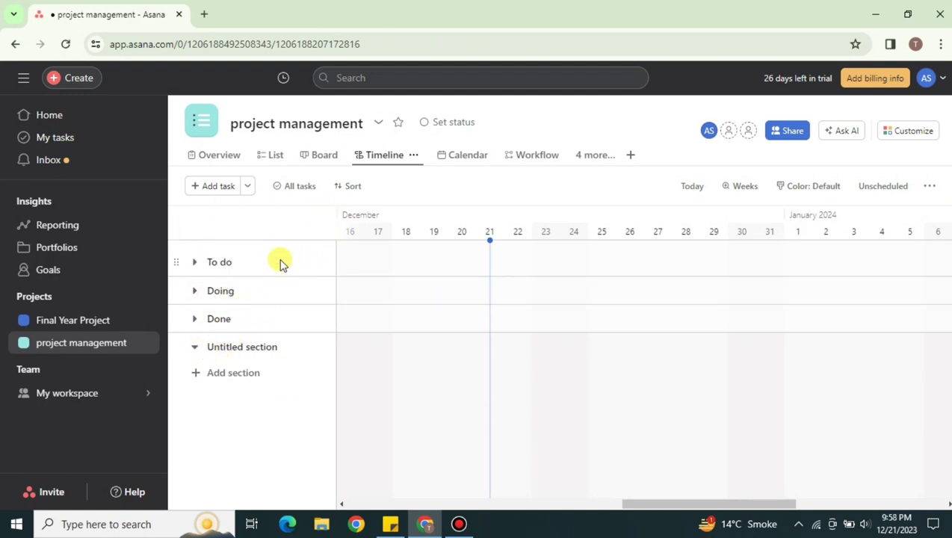
{"action": "left_click", "coordinate": [193, 262]}
{"action": "left_click", "coordinate": [194, 290]}
{"action": "left_click", "coordinate": [194, 319]}
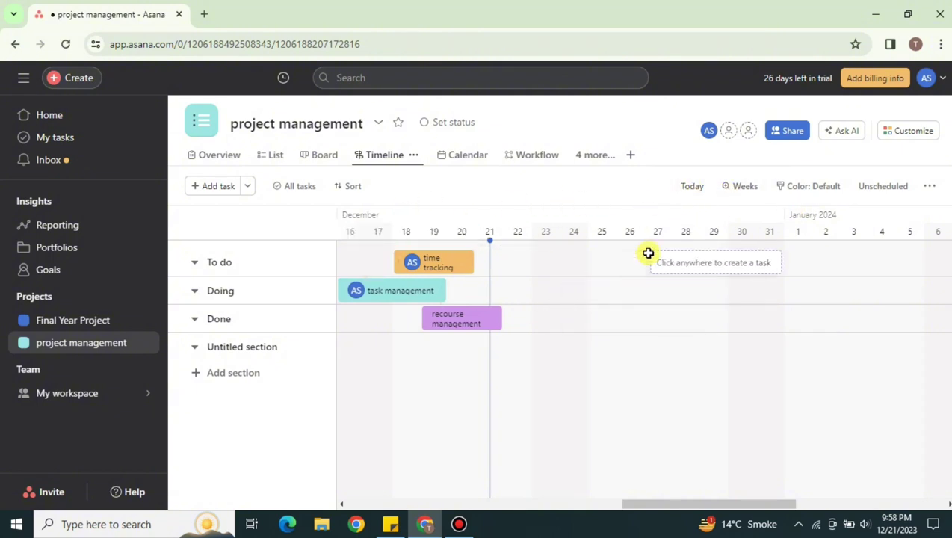
- Switch the timeline scale from Weeks to Months, leaving the bar colour options unchanged
{"action": "left_click", "coordinate": [744, 189]}
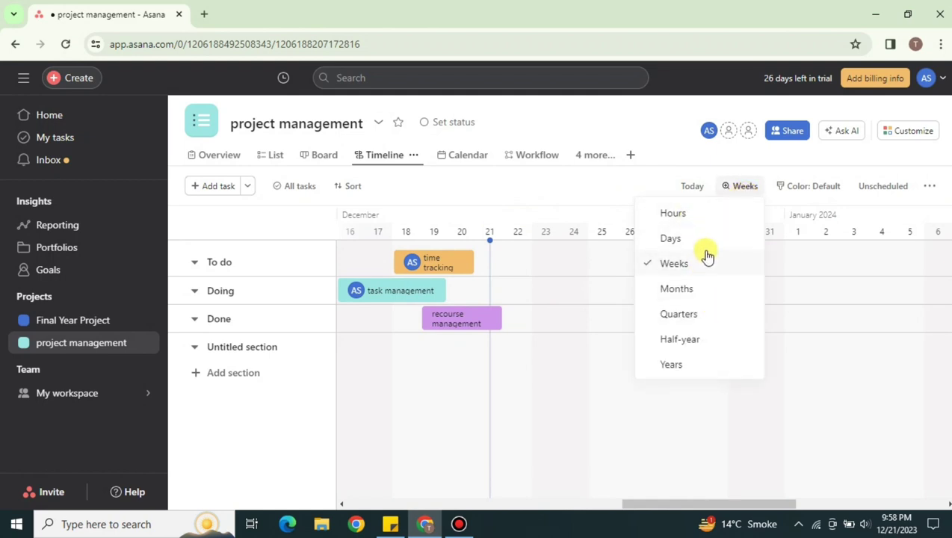
{"action": "left_click", "coordinate": [694, 291]}
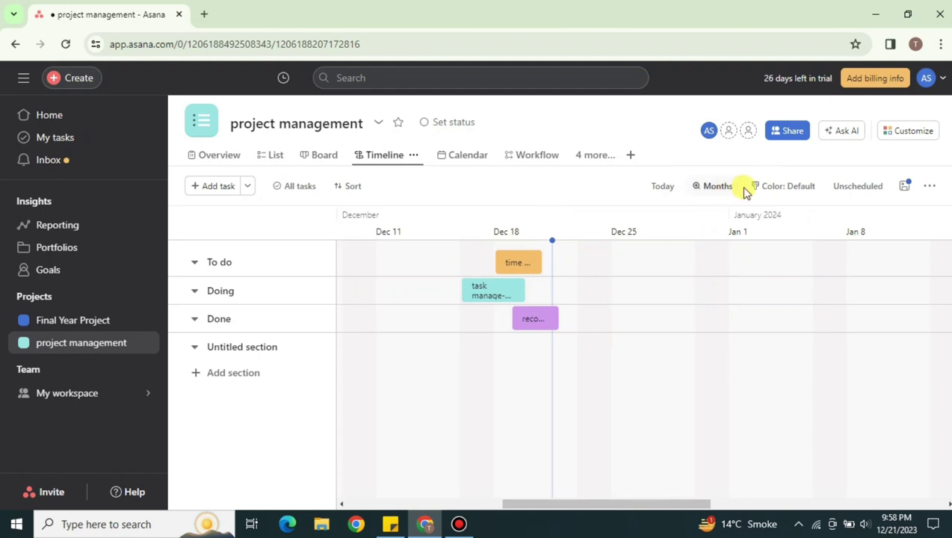
{"action": "left_click", "coordinate": [804, 190]}
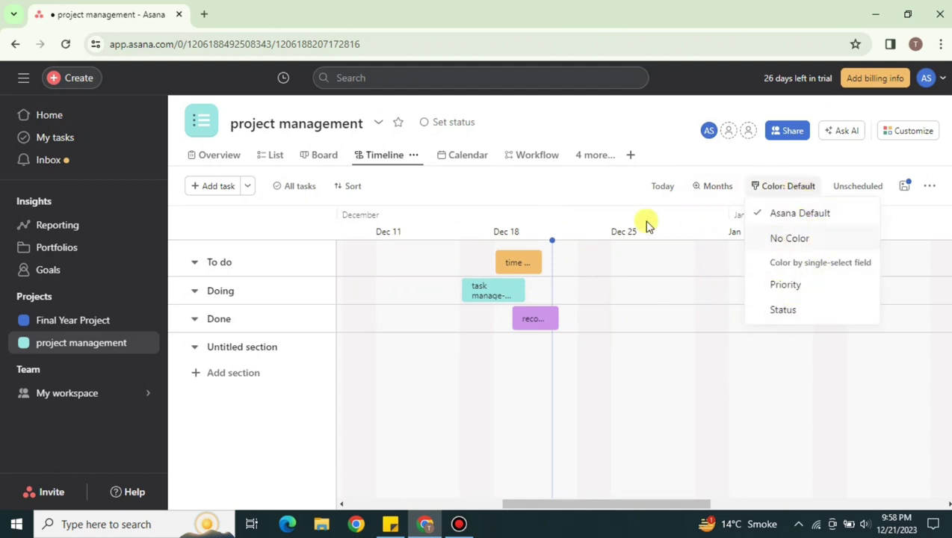
{"action": "left_click", "coordinate": [575, 196]}
- Briefly view the unscheduled tasks list and the extra timeline options, closing both
{"action": "left_click", "coordinate": [857, 186]}
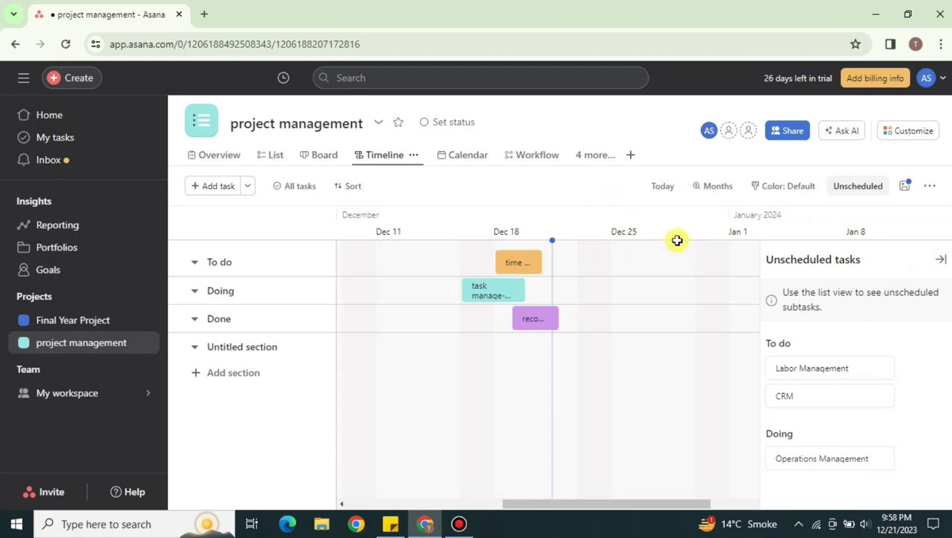
{"action": "left_click", "coordinate": [940, 260]}
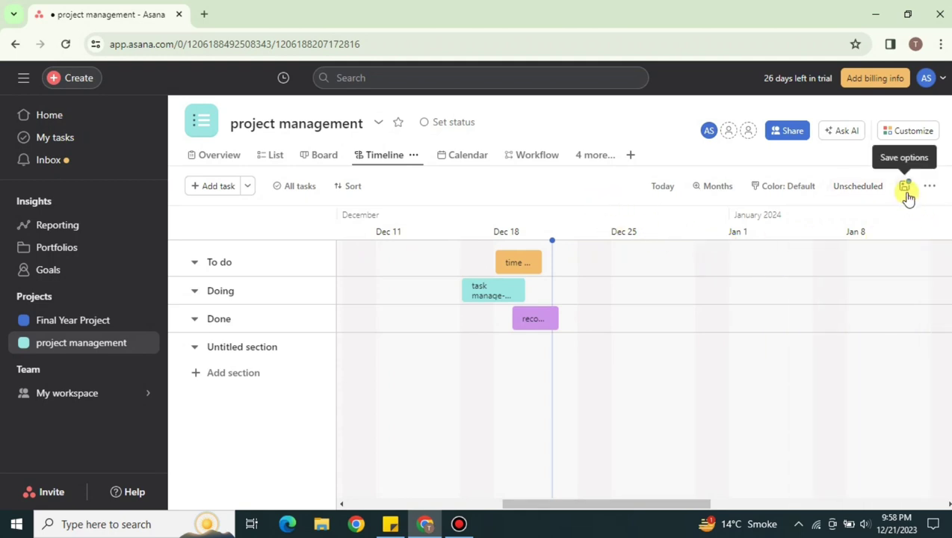
{"action": "left_click", "coordinate": [926, 190]}
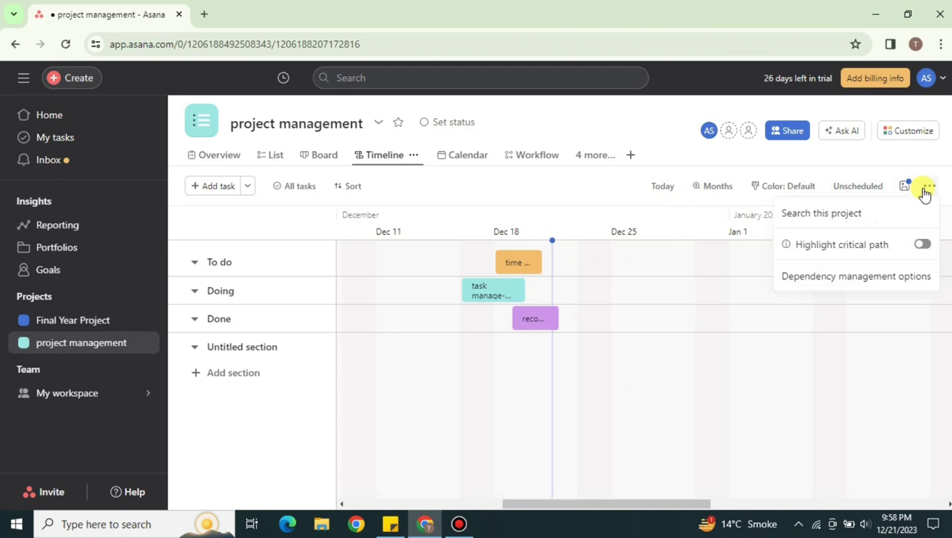
{"action": "left_click", "coordinate": [602, 214]}
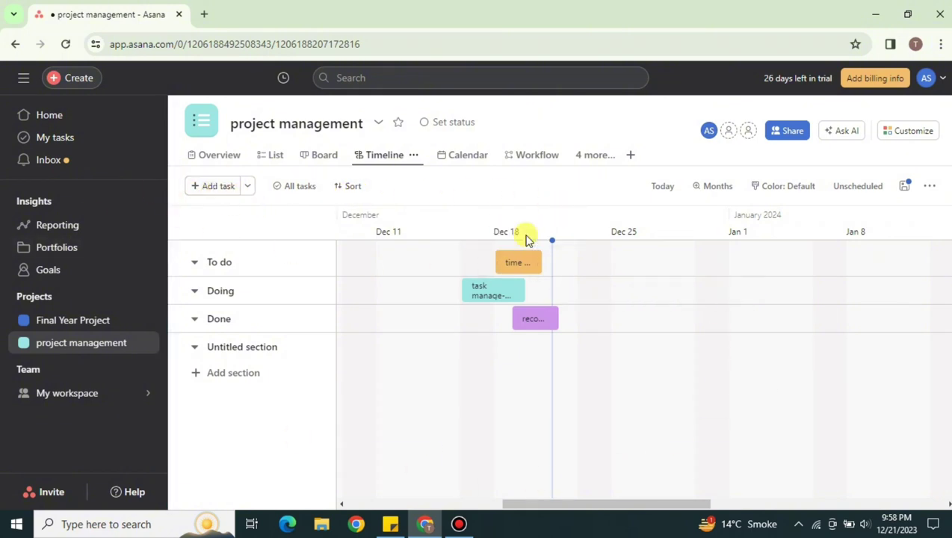
- Look through the Overview, Board and List views, then return to the Timeline view
{"action": "left_click", "coordinate": [240, 162]}
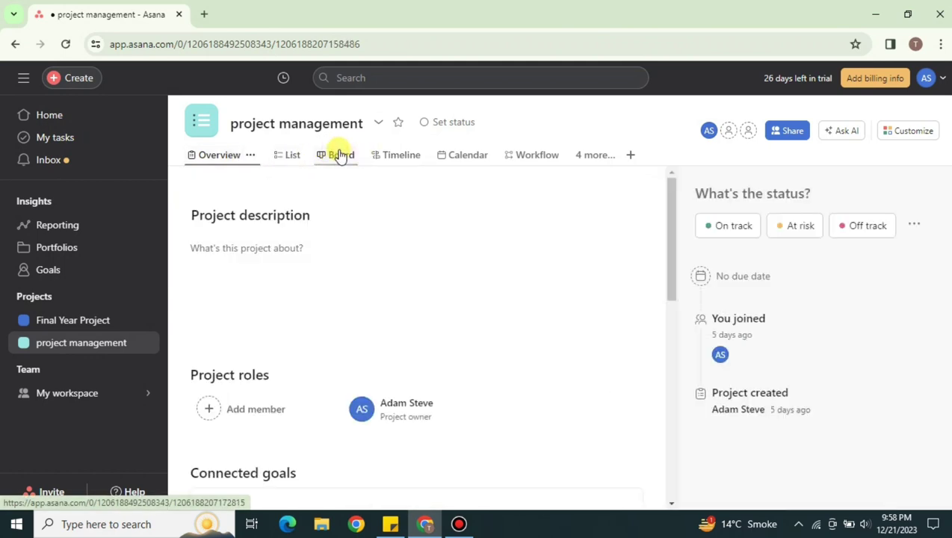
{"action": "left_click", "coordinate": [340, 154]}
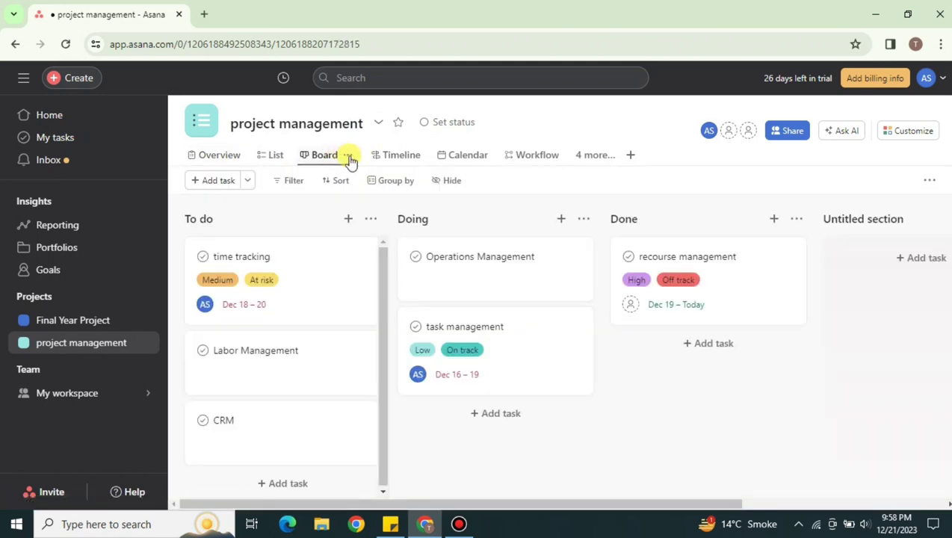
{"action": "left_click", "coordinate": [280, 160]}
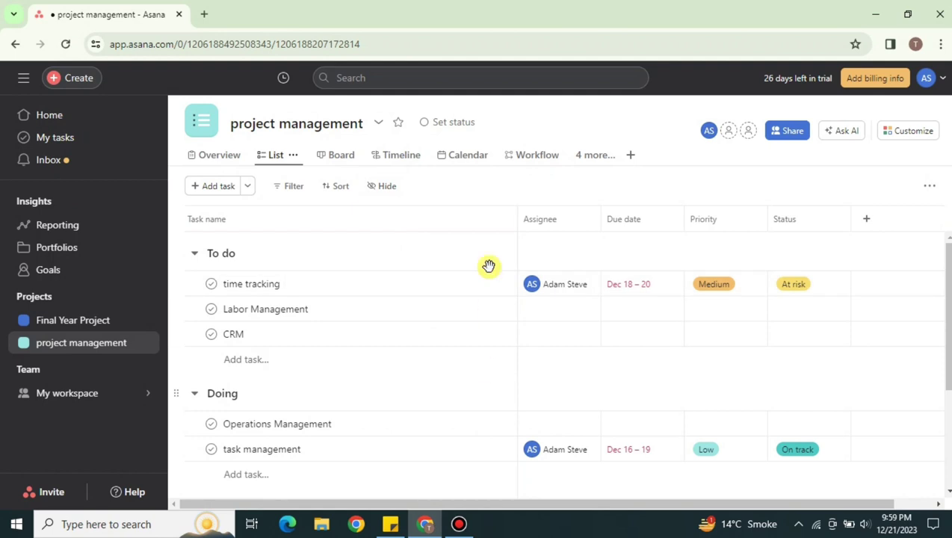
{"action": "scroll", "coordinate": [481, 430], "scroll_direction": "down", "scroll_amount": 3}
{"action": "scroll", "coordinate": [449, 336], "scroll_direction": "up", "scroll_amount": 3}
{"action": "left_click", "coordinate": [396, 163]}
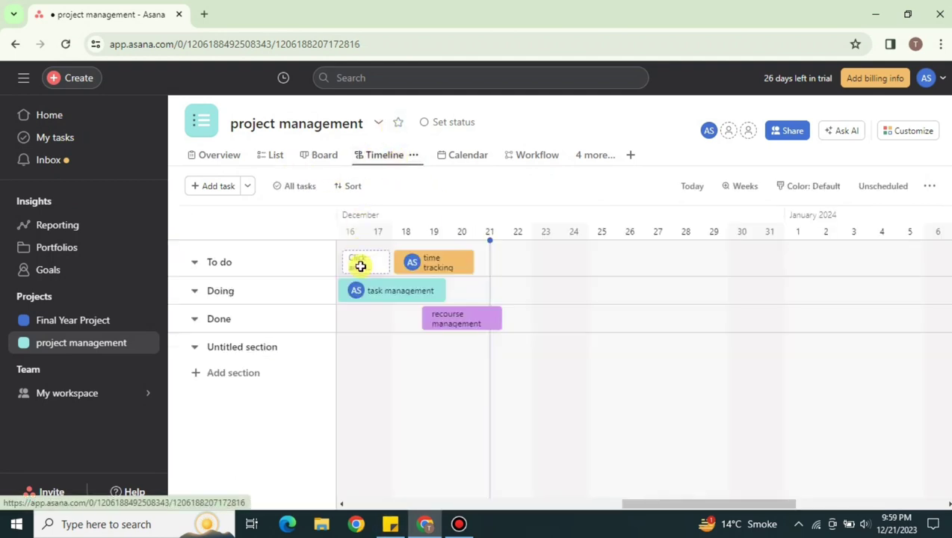